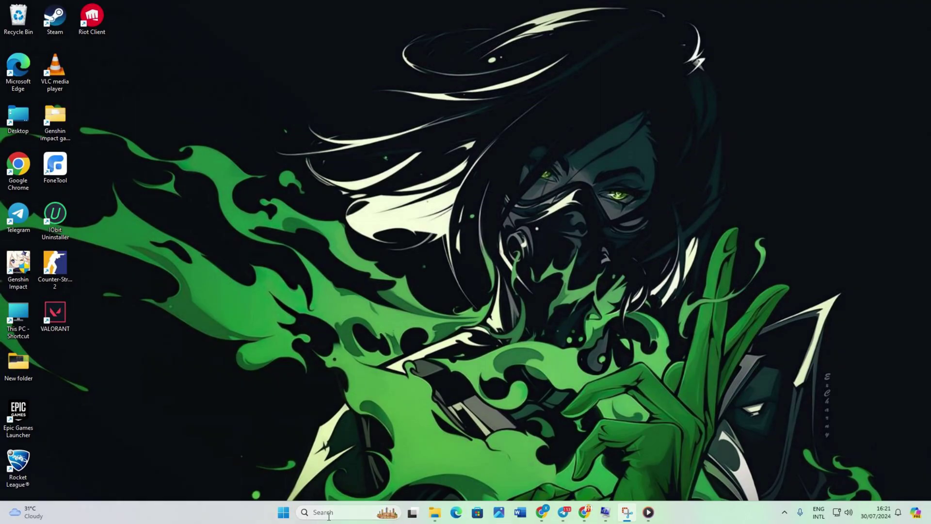
# Step: Launch Command Prompt as administrator from Windows search
pyautogui.click(326, 513)
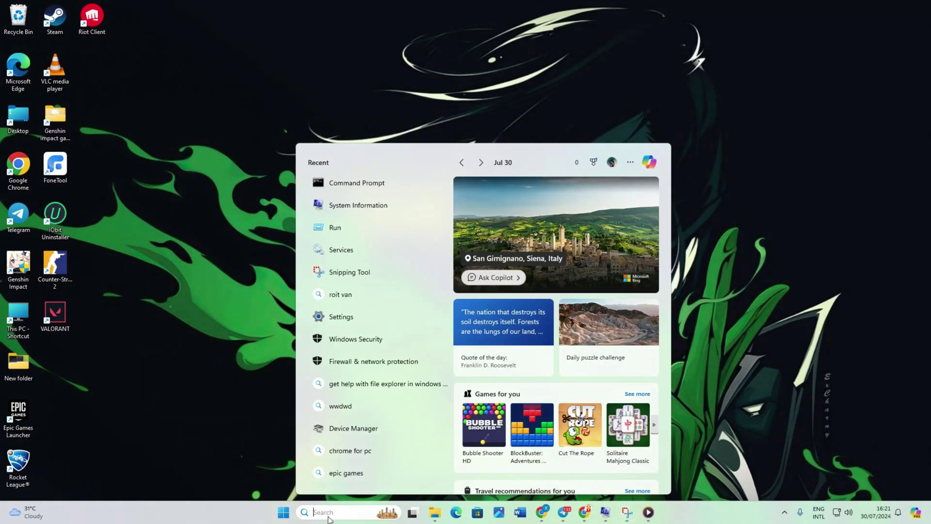
pyautogui.write('cmd')
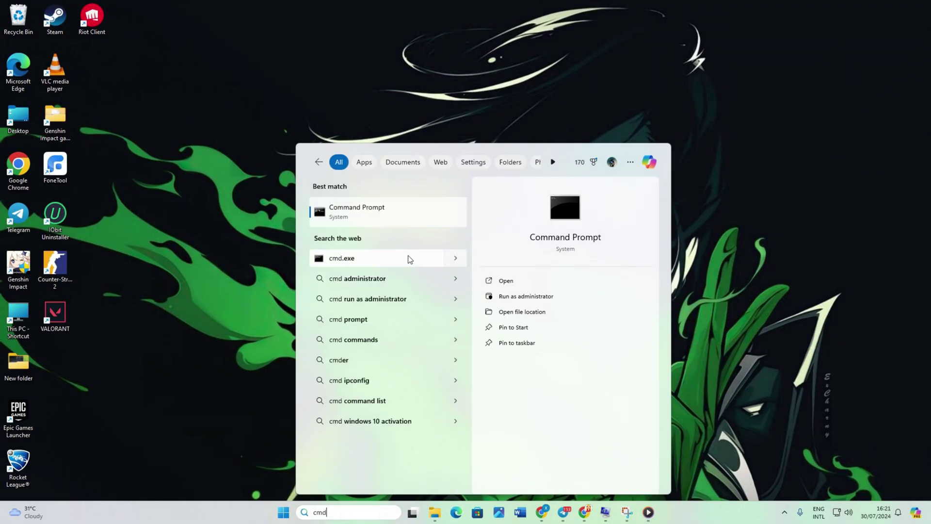
pyautogui.rightClick(417, 218)
pyautogui.click(438, 224)
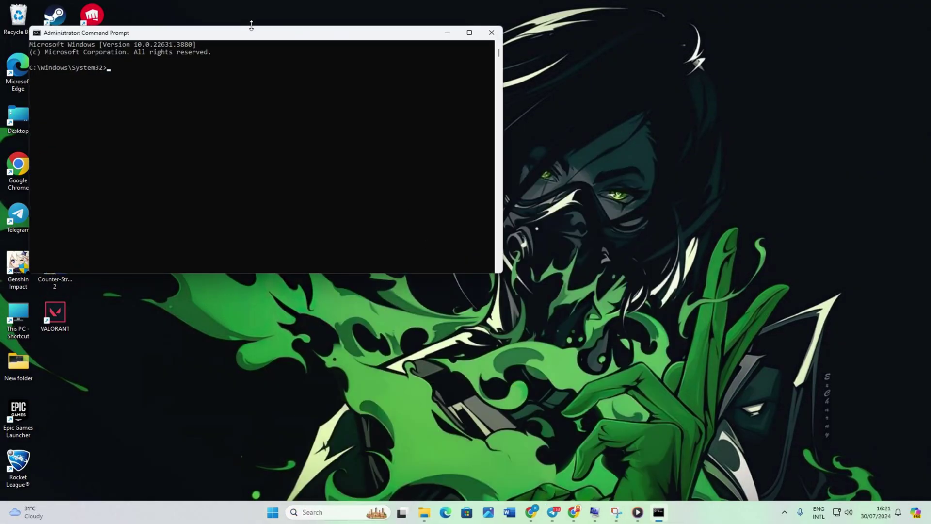
# Step: Run ipconfig /flushdns to clear the DNS resolver cache
pyautogui.moveTo(253, 37); pyautogui.dragTo(502, 71)
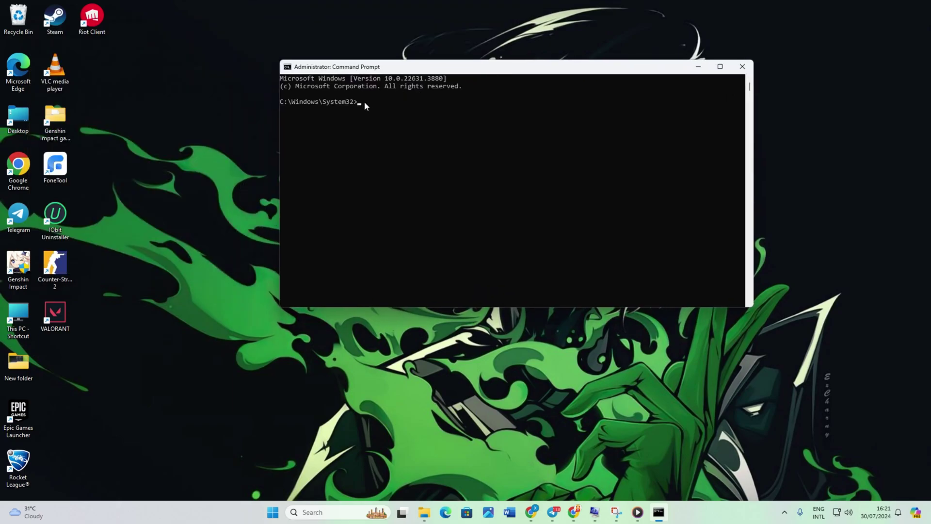
pyautogui.write('ipconfig /flushdns')
pyautogui.press('Return')
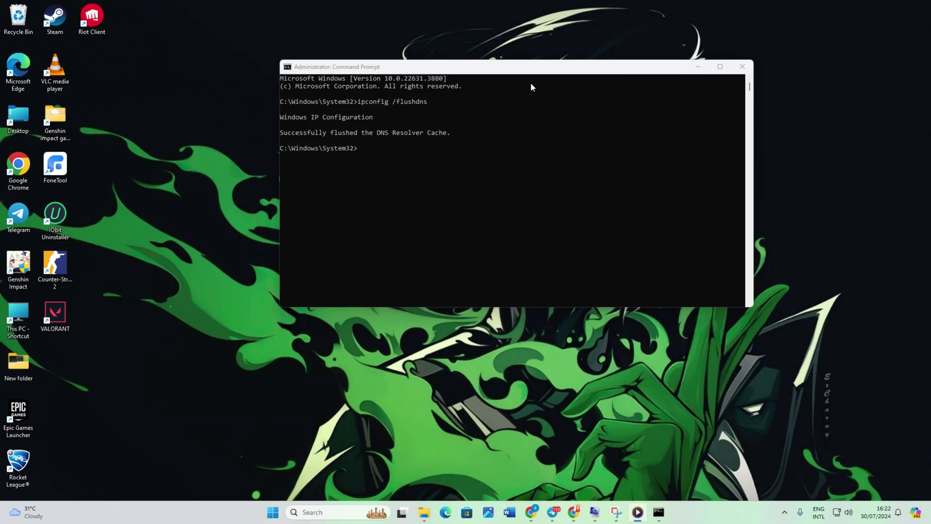
# Step: Close Command Prompt and open the Run dialog from search
pyautogui.click(742, 67)
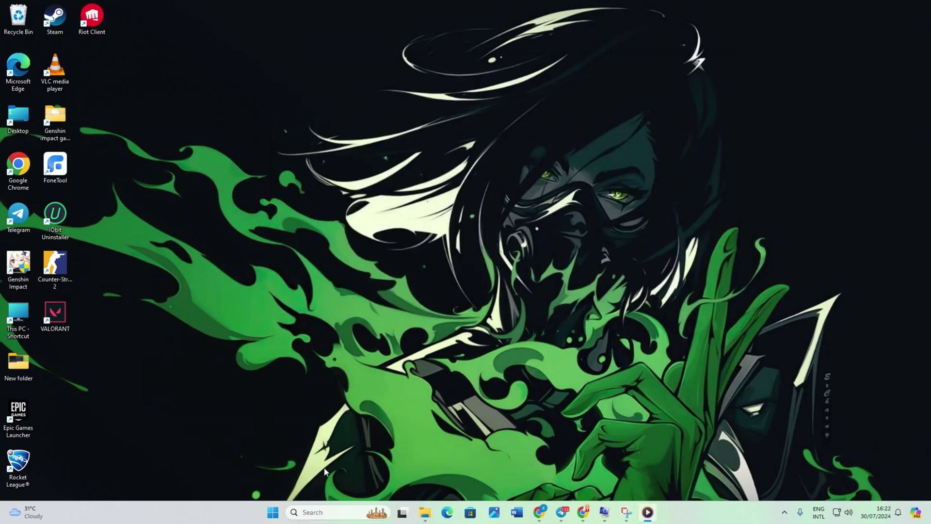
pyautogui.click(333, 512)
pyautogui.write('u')
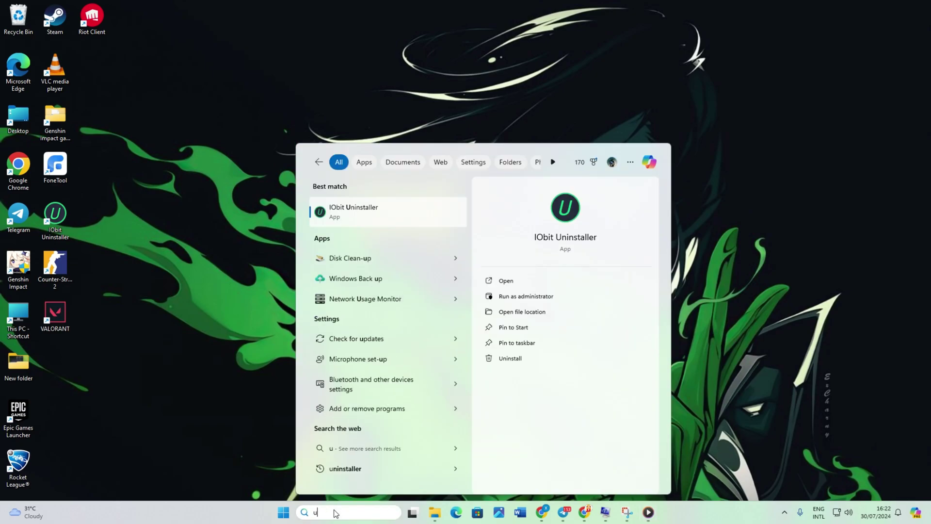
pyautogui.press('BackSpace')
pyautogui.write('run')
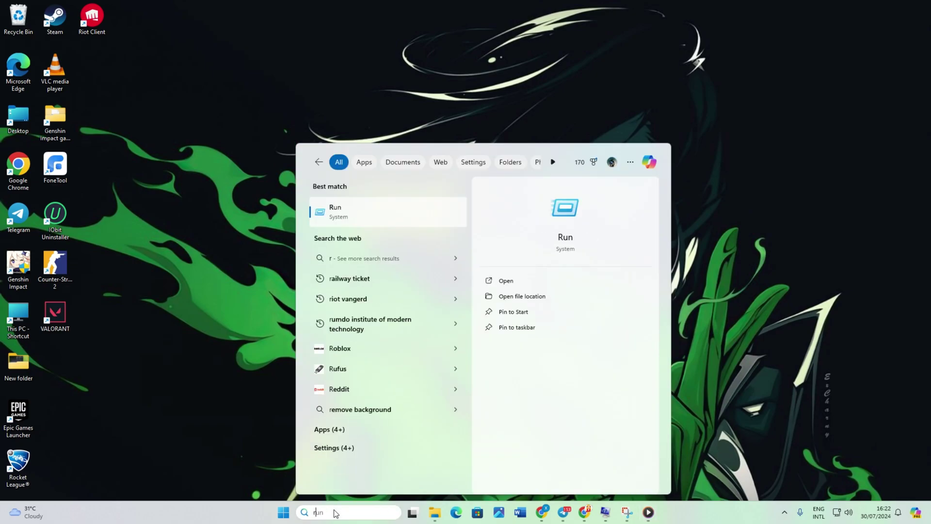
pyautogui.press('Return')
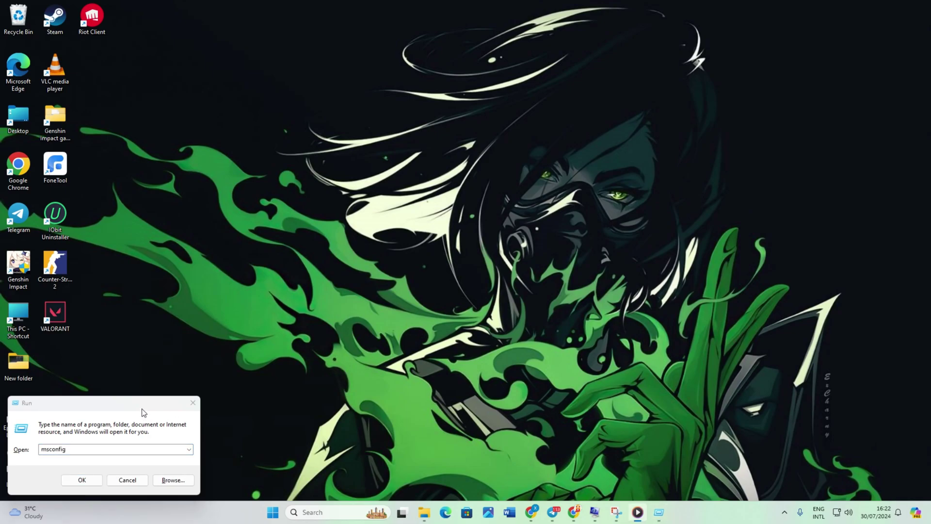
# Step: Open %localappdata% from the Run dialog
pyautogui.moveTo(146, 409); pyautogui.dragTo(537, 156)
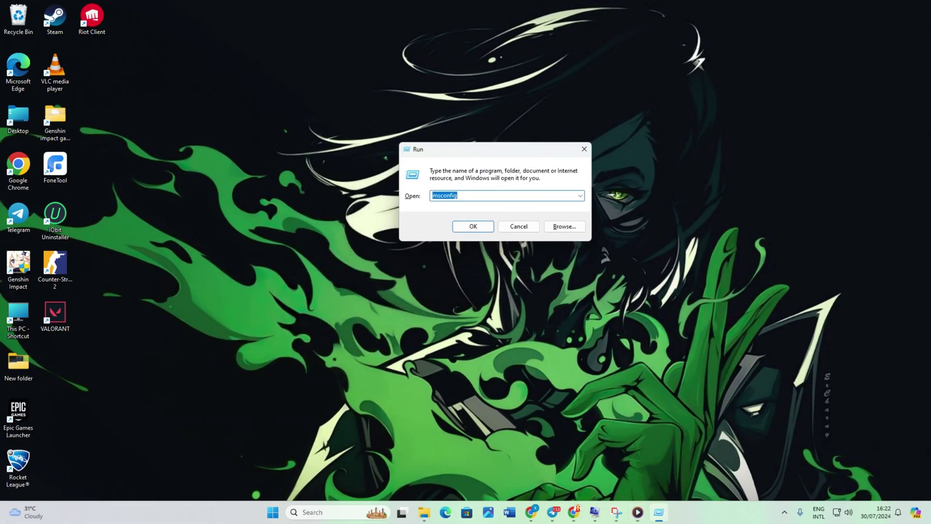
pyautogui.write('%')
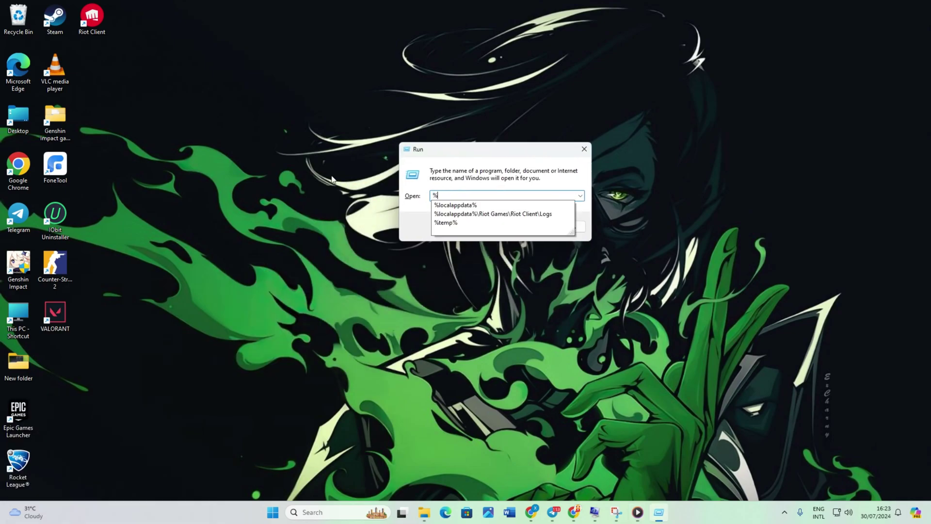
pyautogui.click(473, 204)
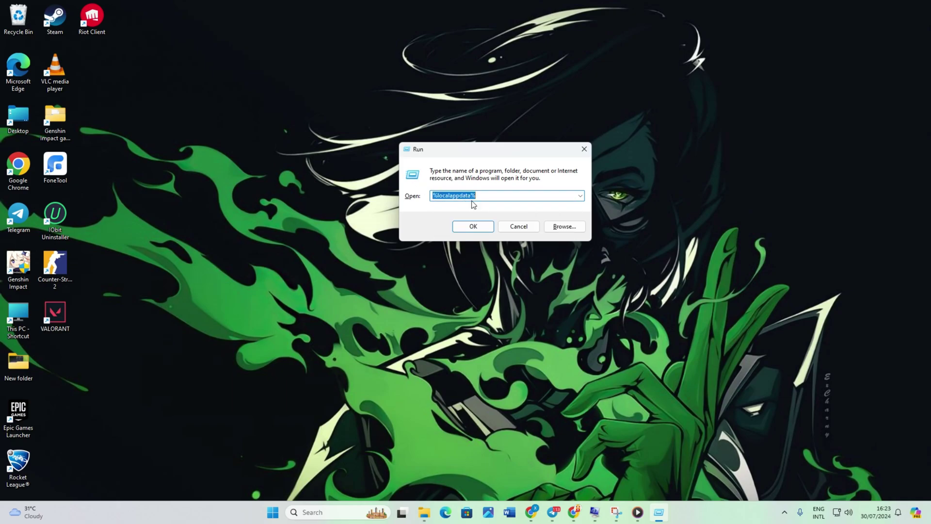
pyautogui.press('Return')
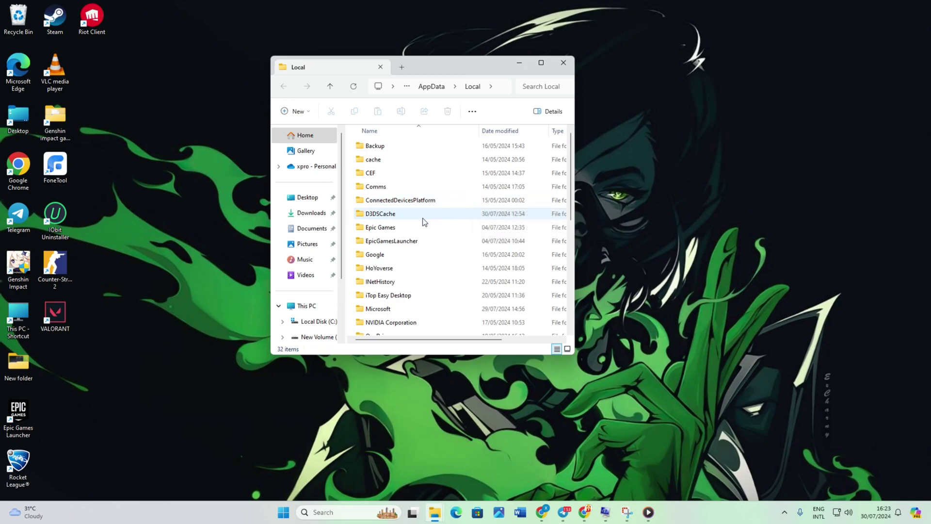
# Step: Delete the long ID-named folder in VALORANT\Saved\Config, then return to Saved
pyautogui.scroll(-5, 422, 218)
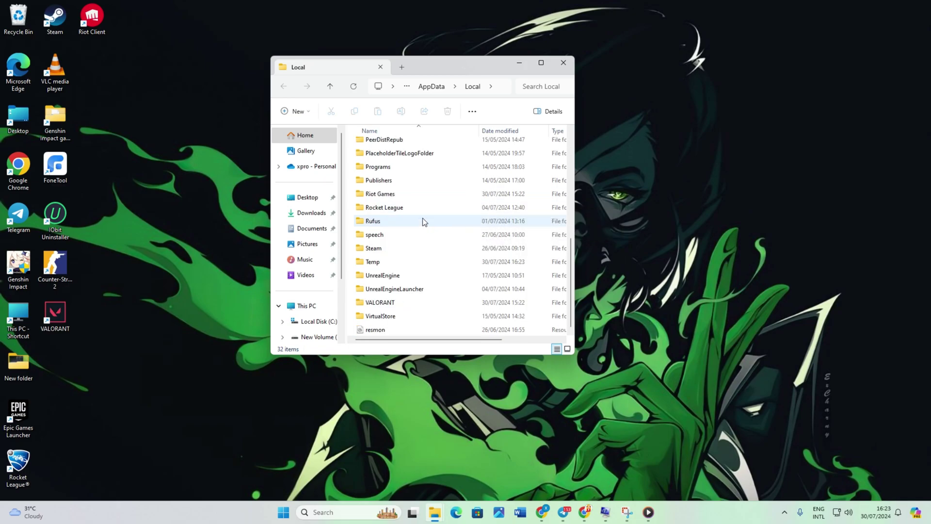
pyautogui.doubleClick(375, 302)
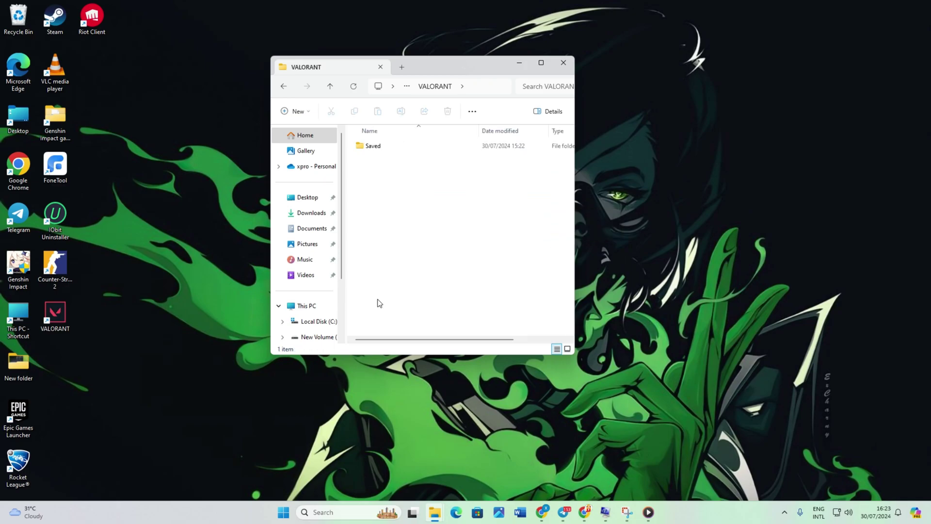
pyautogui.doubleClick(401, 148)
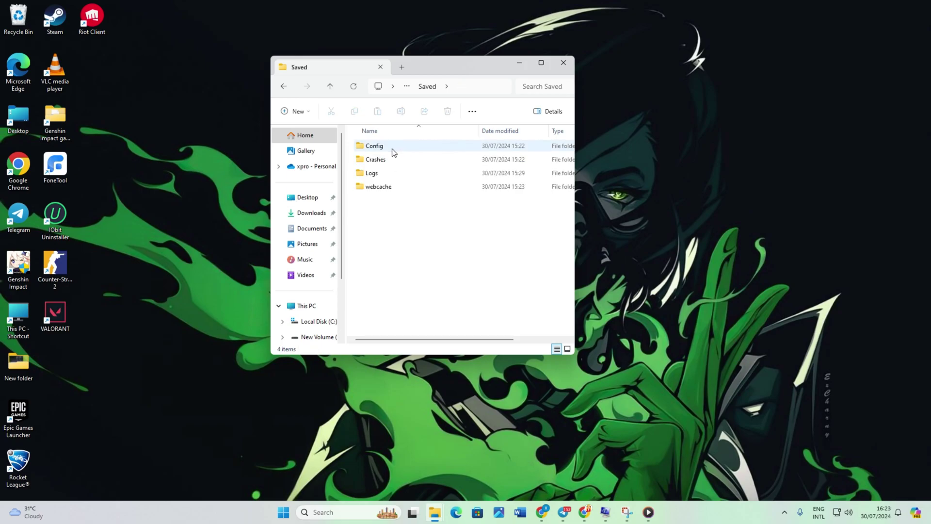
pyautogui.doubleClick(391, 148)
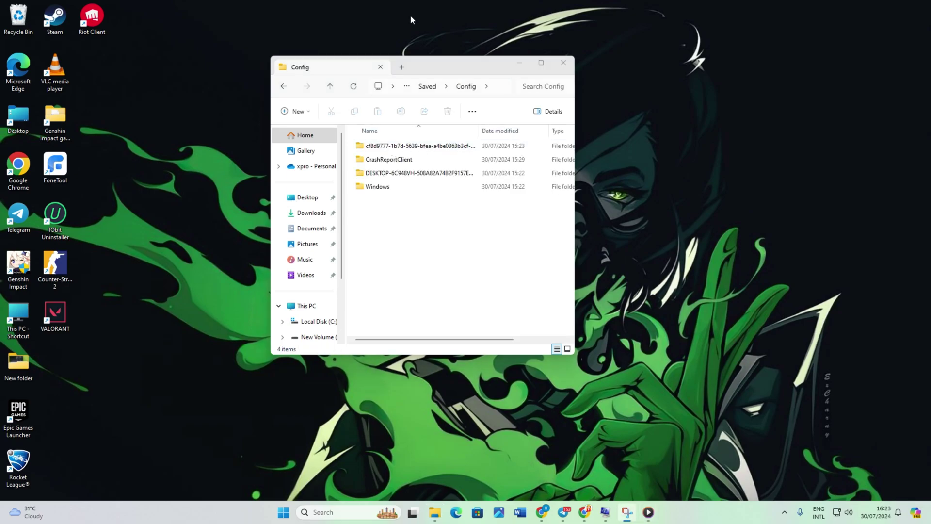
pyautogui.click(436, 146)
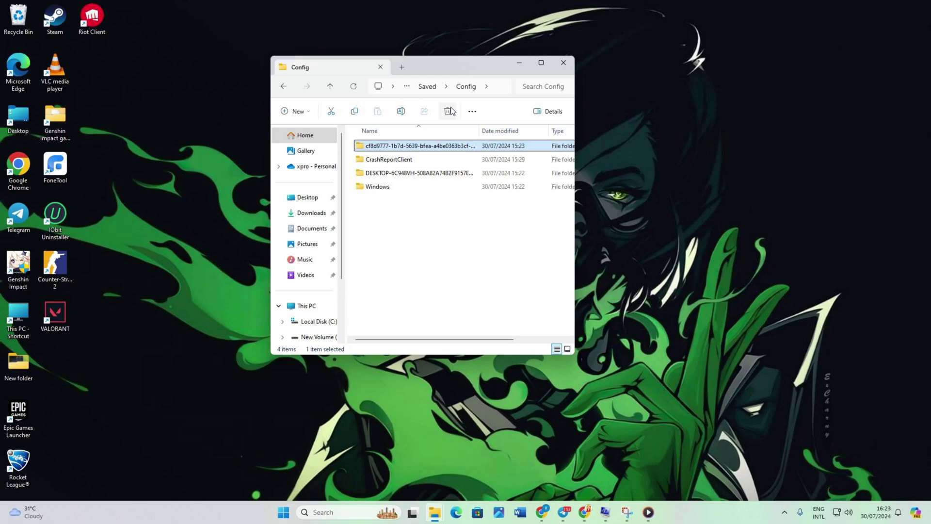
pyautogui.click(448, 111)
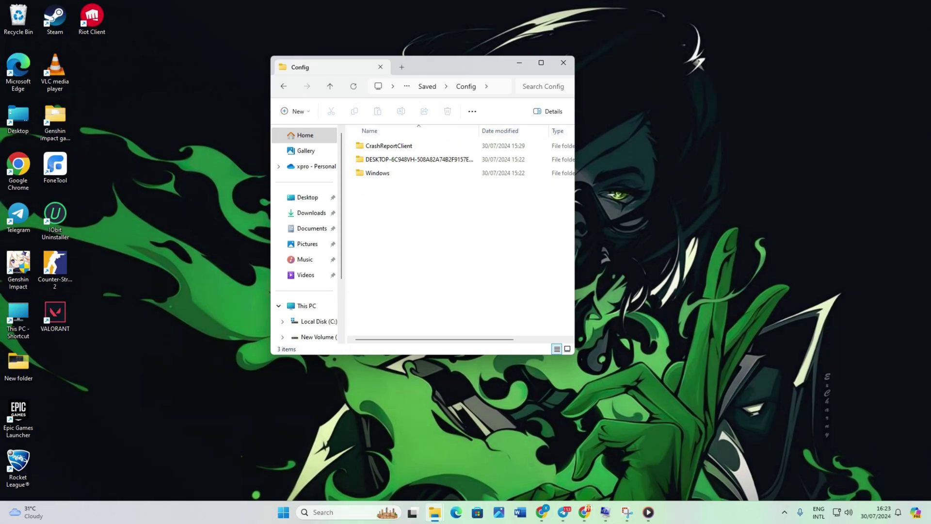
pyautogui.click(330, 87)
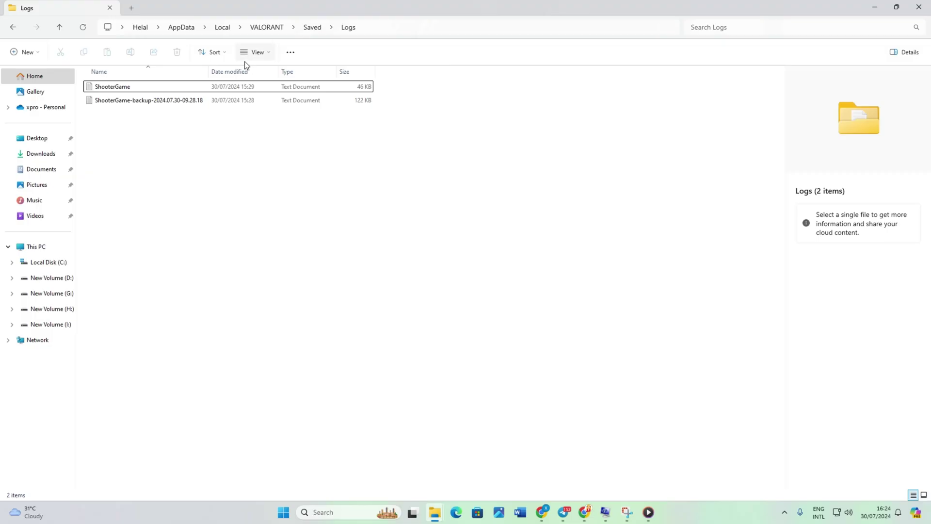
# Step: Navigate from Local into Riot Games\Riot Client\Data
pyautogui.click(231, 28)
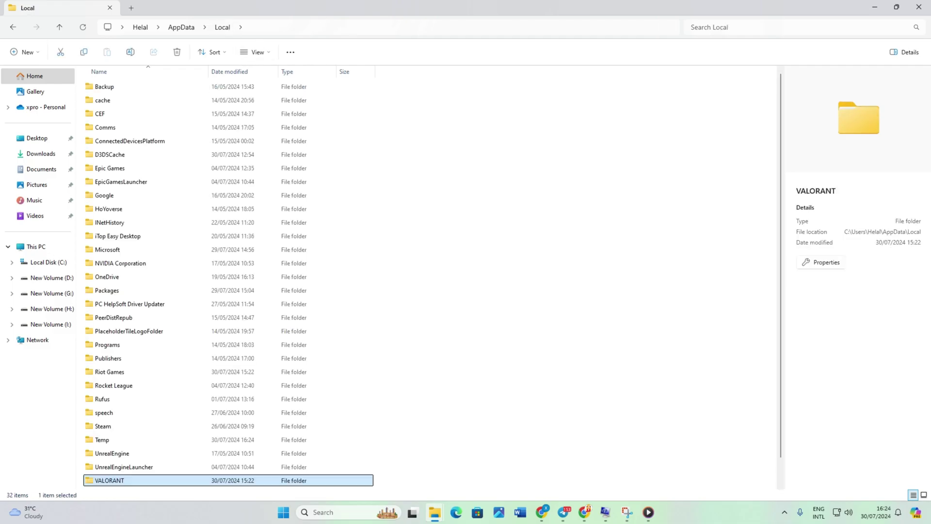
pyautogui.doubleClick(125, 374)
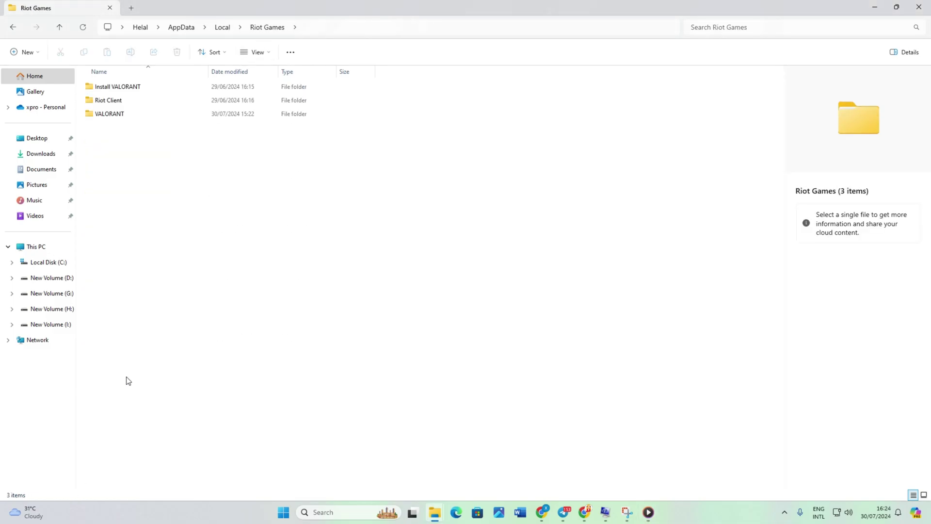
pyautogui.click(127, 100)
pyautogui.doubleClick(123, 100)
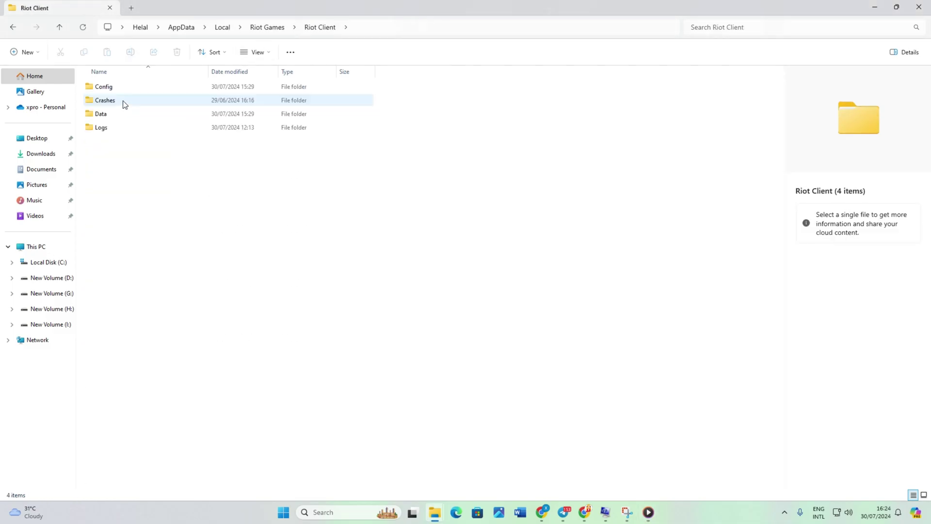
pyautogui.doubleClick(115, 112)
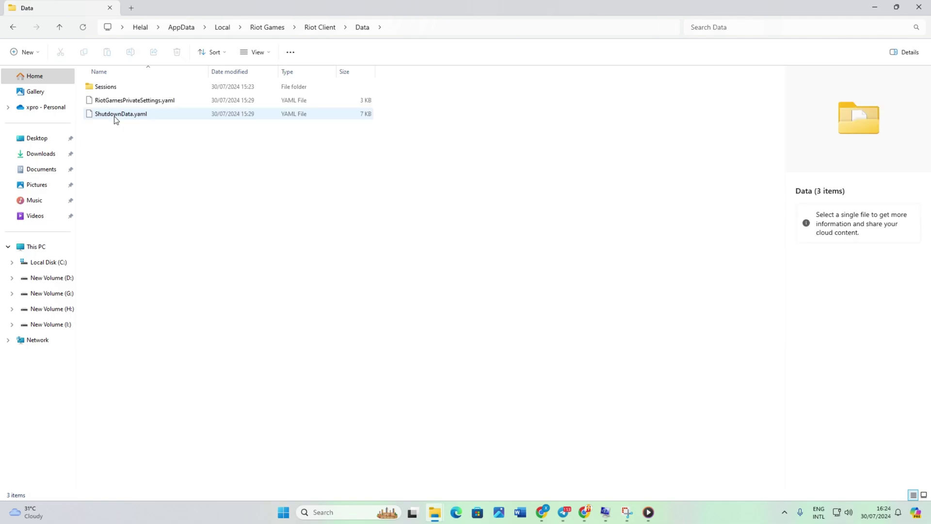
# Step: Delete RiotGamesPrivateSettings.yaml, go up to Riot Client, then undo with Ctrl+Z
pyautogui.click(135, 103)
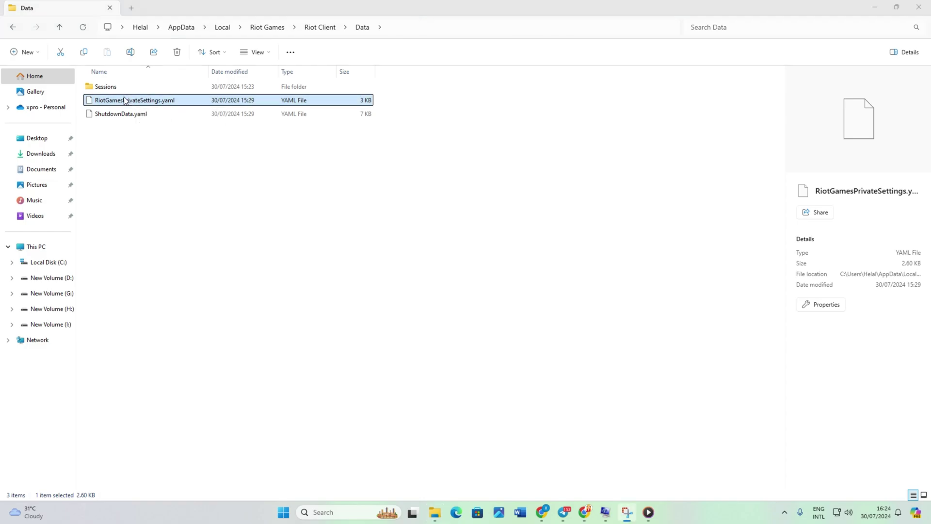
pyautogui.rightClick(151, 103)
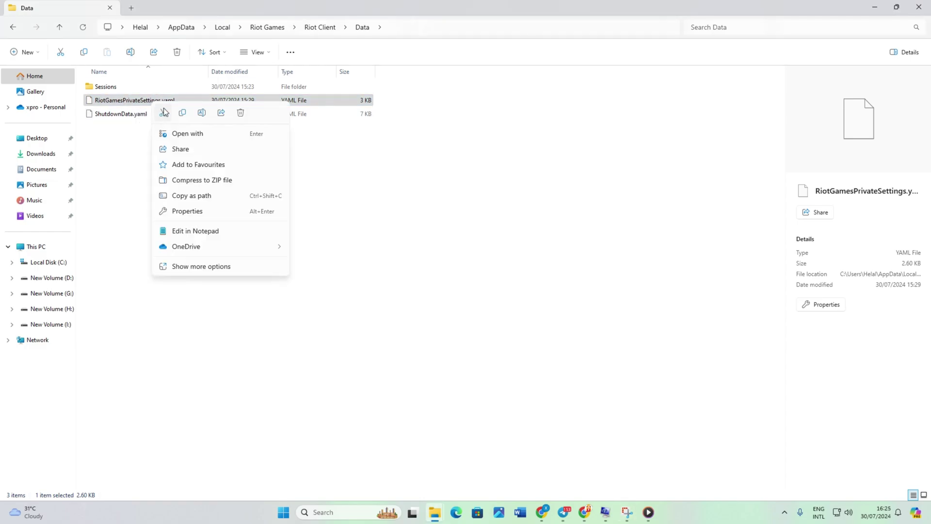
pyautogui.press('Delete')
pyautogui.click(59, 27)
pyautogui.rightClick(210, 268)
pyautogui.hotkey('ctrl', 'z')
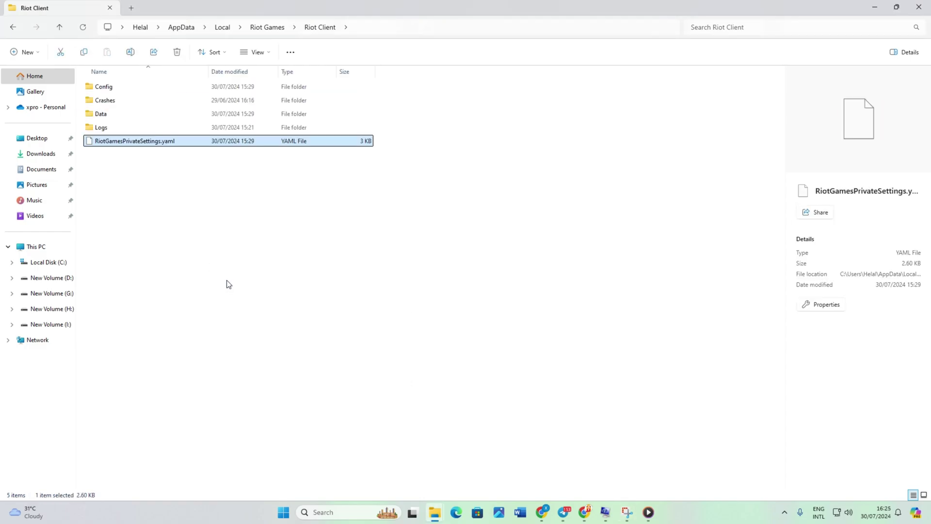
# Step: Open the Services app and scroll down to the vgc service
pyautogui.click(349, 511)
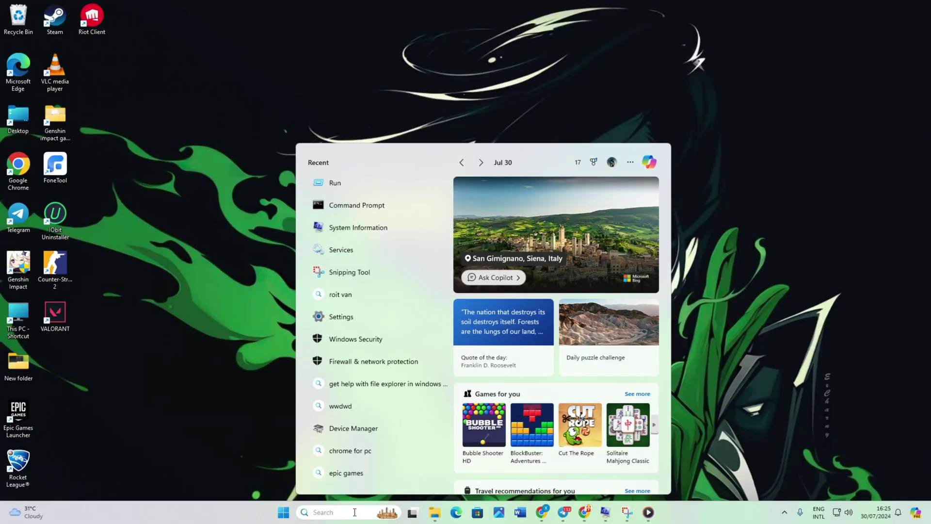
pyautogui.write('ser')
pyautogui.click(400, 221)
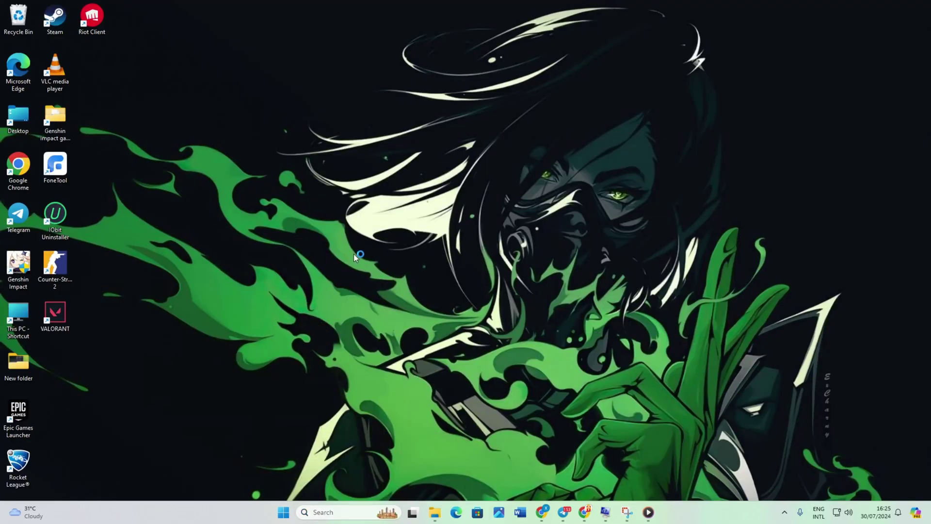
pyautogui.scroll(-20, 488, 288)
pyautogui.scroll(-20, 489, 287)
# Step: Set vgc's startup type to Automatic, apply it, and start the service
pyautogui.click(463, 276)
pyautogui.rightClick(465, 278)
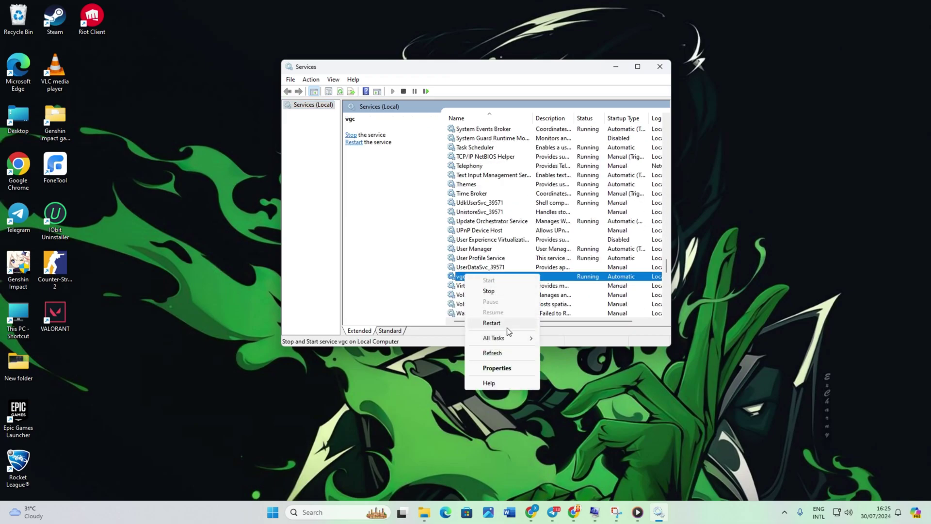
pyautogui.click(497, 368)
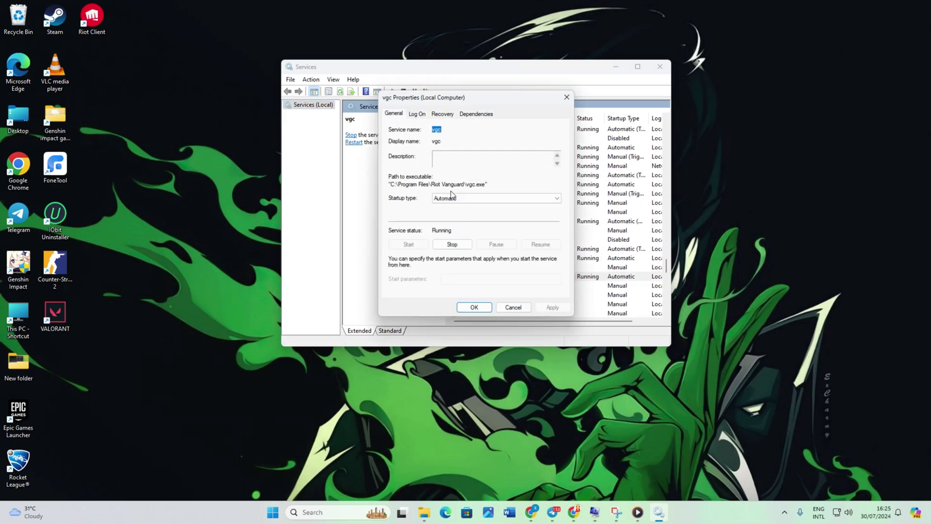
pyautogui.click(453, 199)
pyautogui.click(460, 218)
pyautogui.click(549, 307)
pyautogui.click(473, 308)
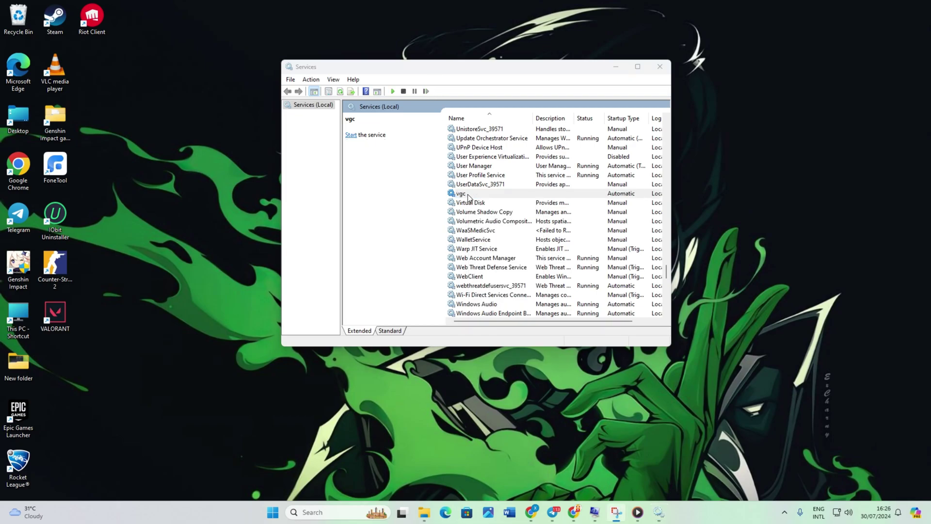
pyautogui.rightClick(469, 194)
pyautogui.click(501, 201)
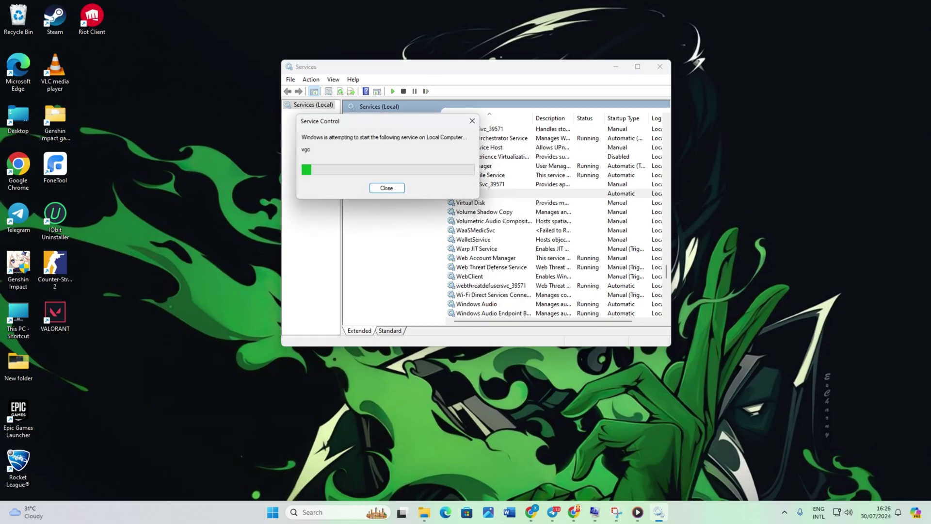
# Step: Close Services and launch msconfig through the Run dialog
pyautogui.hotkey('alt', 'F4')
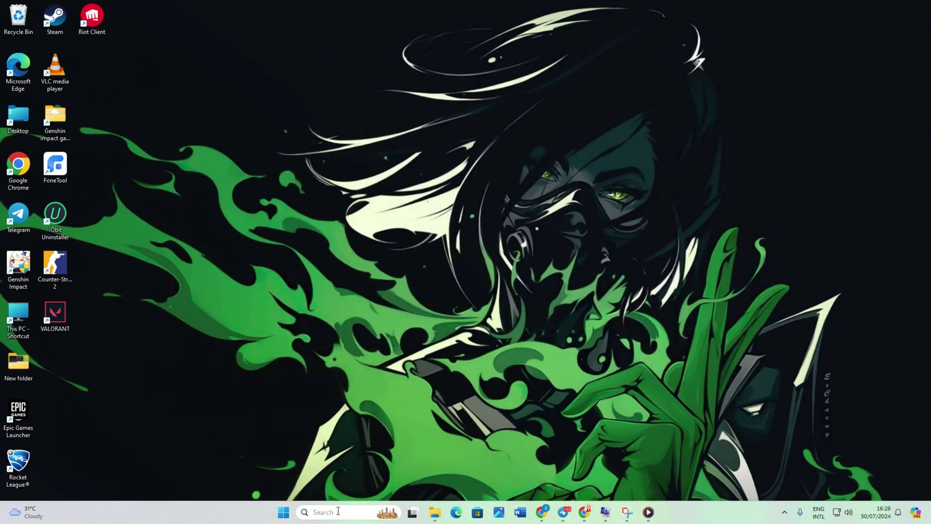
pyautogui.click(330, 511)
pyautogui.write('run')
pyautogui.press('Return')
pyautogui.write('msconf')
pyautogui.click(99, 459)
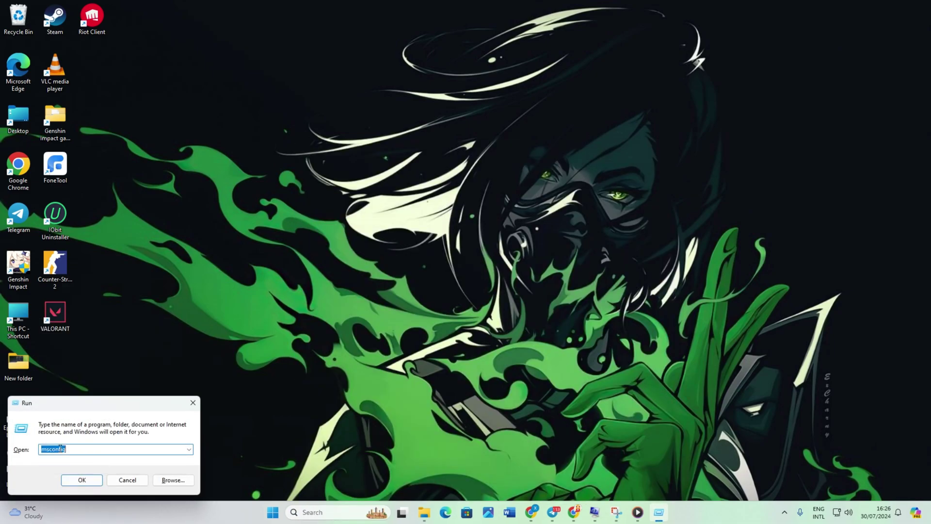
pyautogui.press('Return')
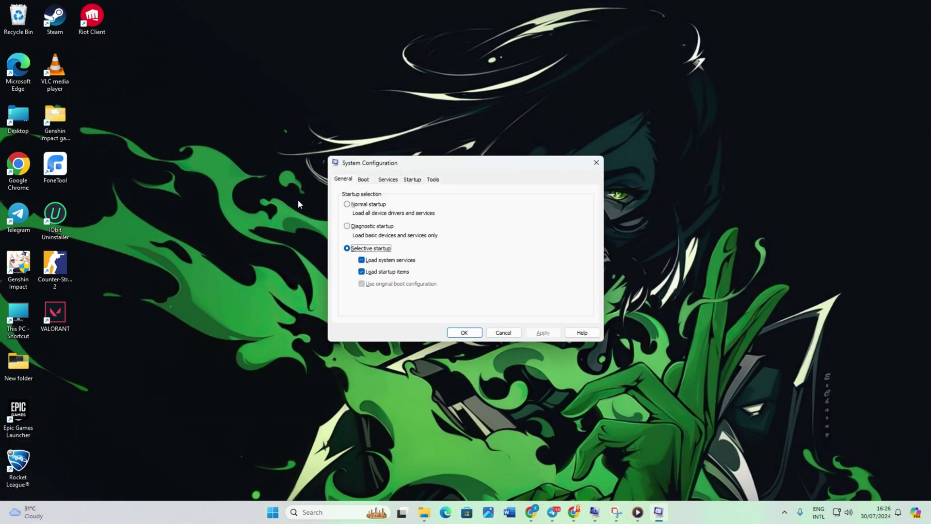
# Step: On the Services tab, hide Microsoft services, keep vgc enabled, and apply
pyautogui.click(387, 179)
pyautogui.click(340, 315)
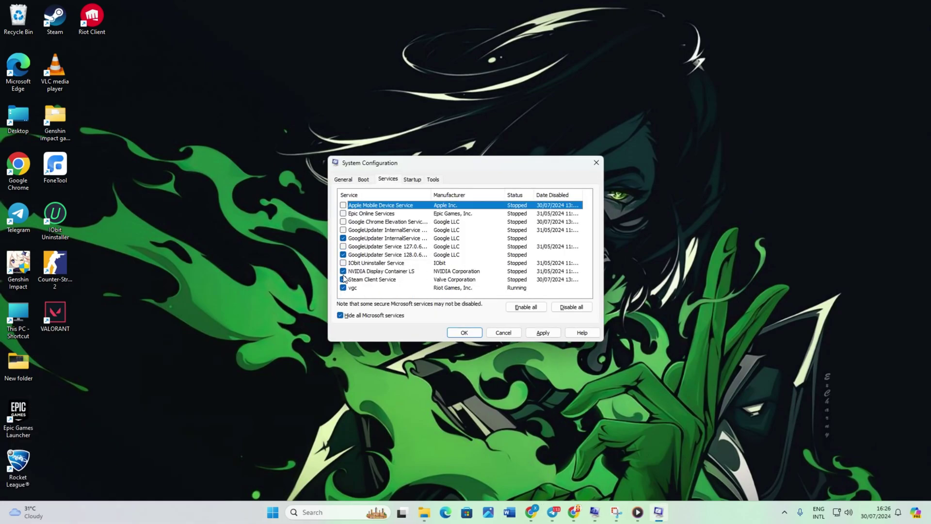
pyautogui.click(538, 332)
pyautogui.click(465, 332)
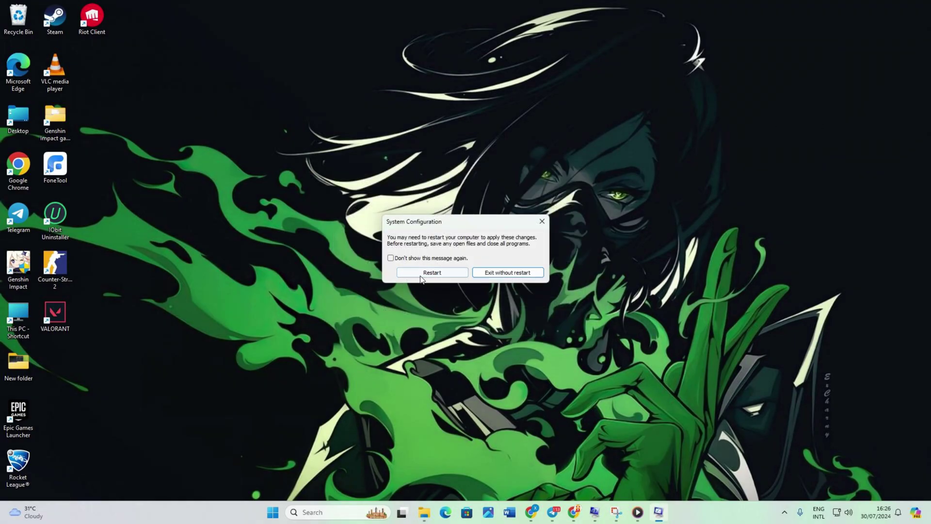
# Step: Skip the restart, then tick Run as administrator in the VALORANT shortcut's Advanced Properties
pyautogui.click(542, 221)
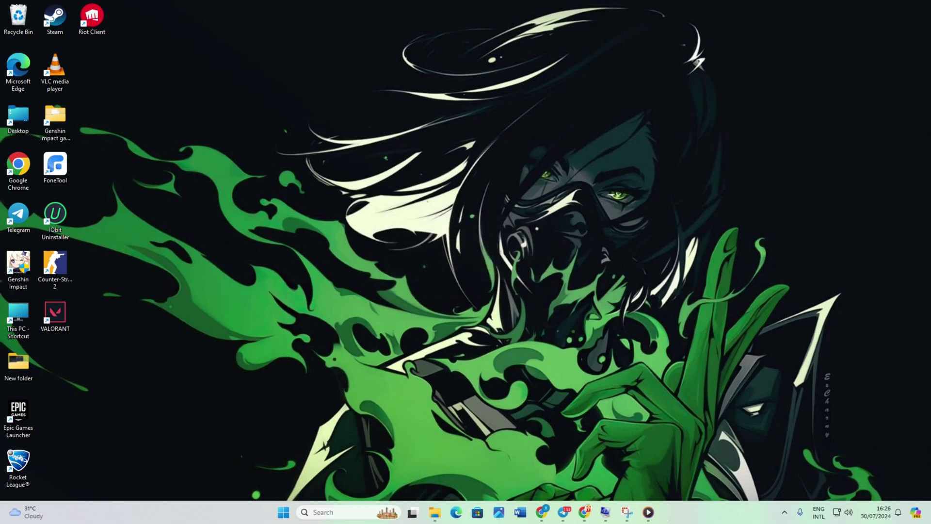
pyautogui.rightClick(52, 321)
pyautogui.click(99, 159)
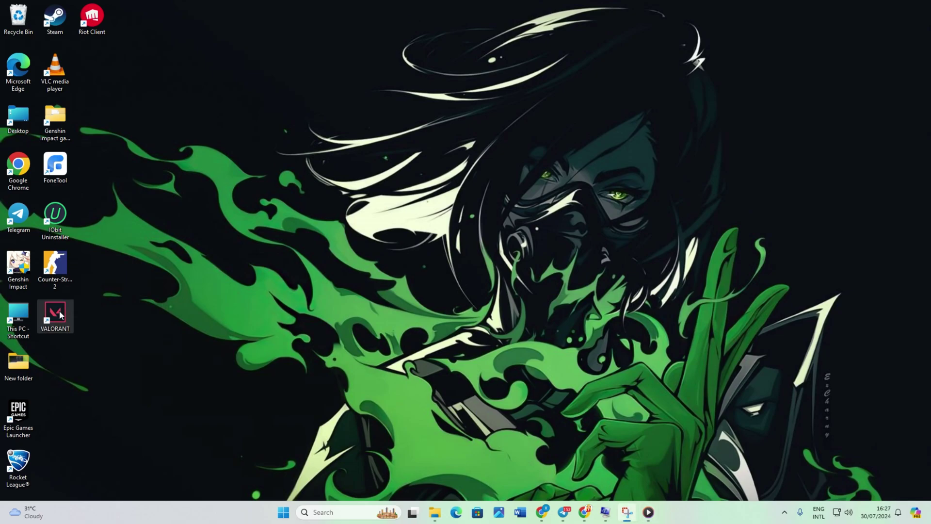
pyautogui.rightClick(59, 332)
pyautogui.click(104, 245)
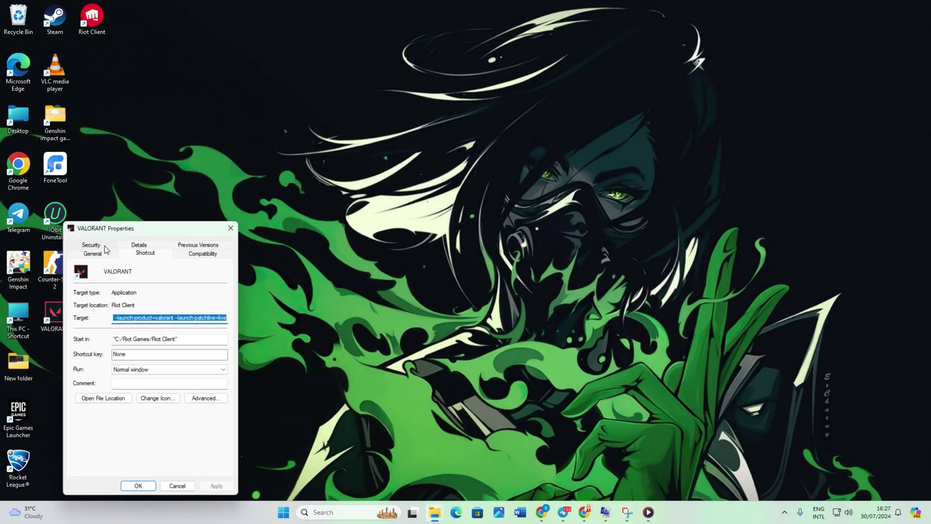
pyautogui.click(210, 401)
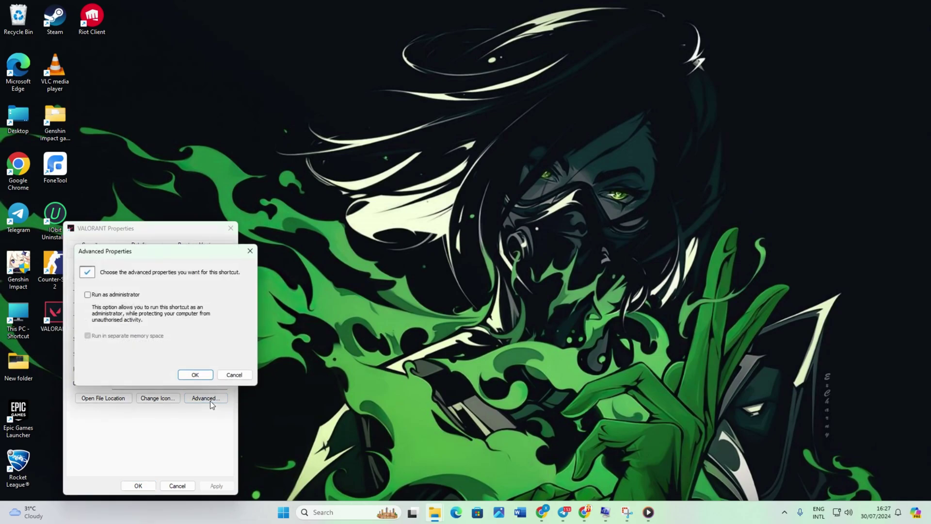
pyautogui.click(88, 295)
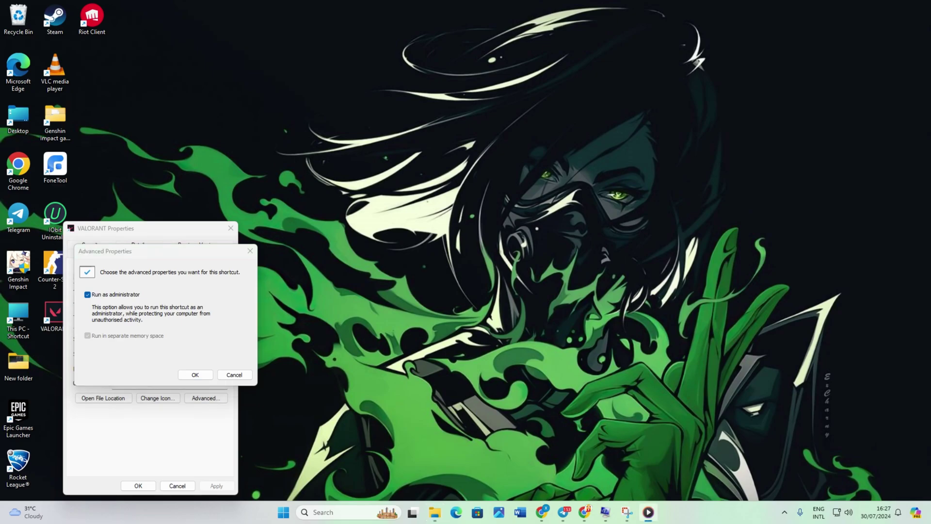
# Step: Open Settings and go to Apps > Installed apps
pyautogui.click(284, 513)
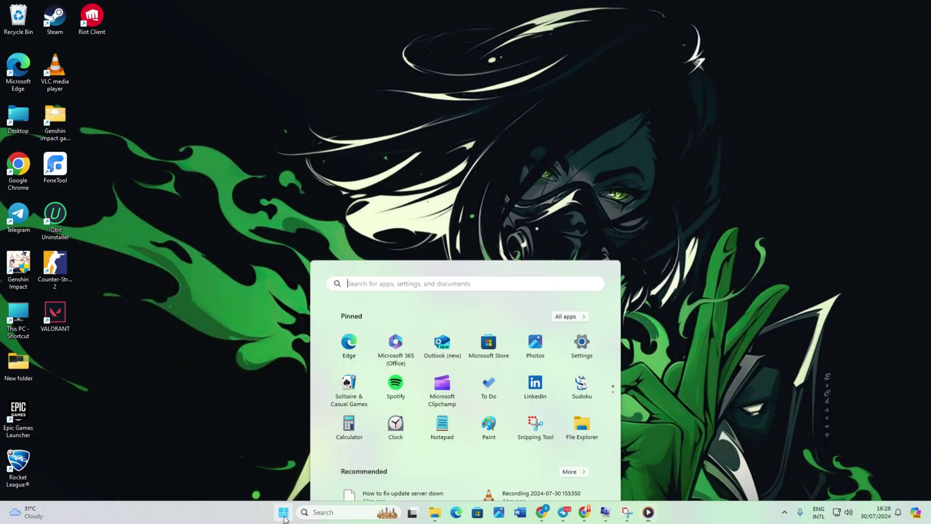
pyautogui.click(583, 232)
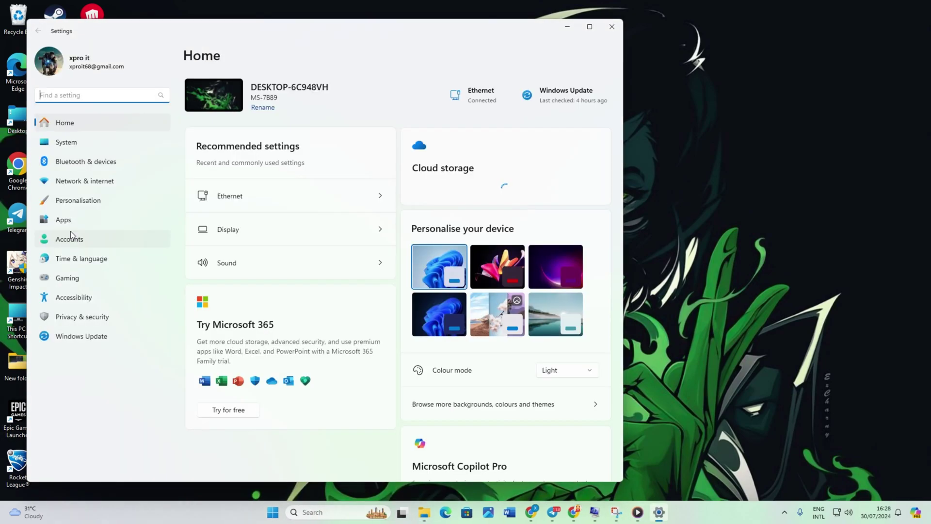
pyautogui.click(68, 220)
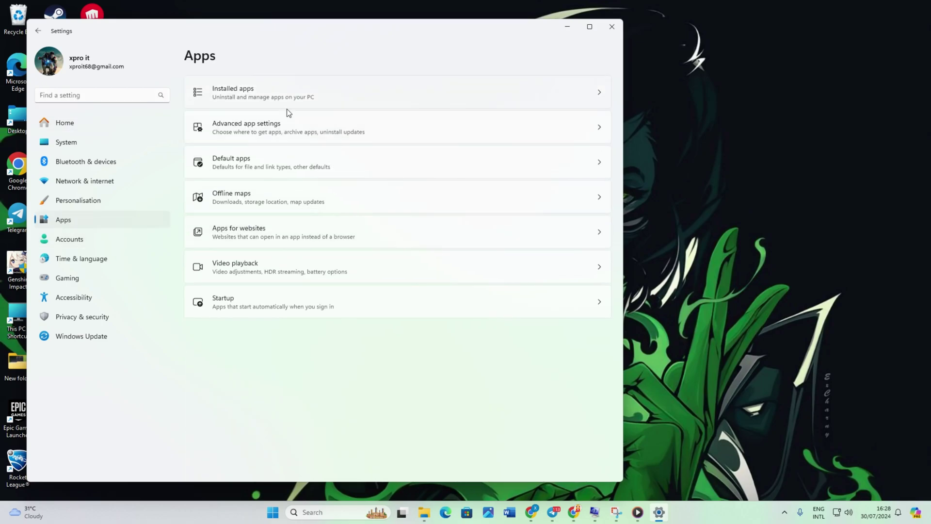
pyautogui.click(293, 103)
pyautogui.scroll(-10, 293, 390)
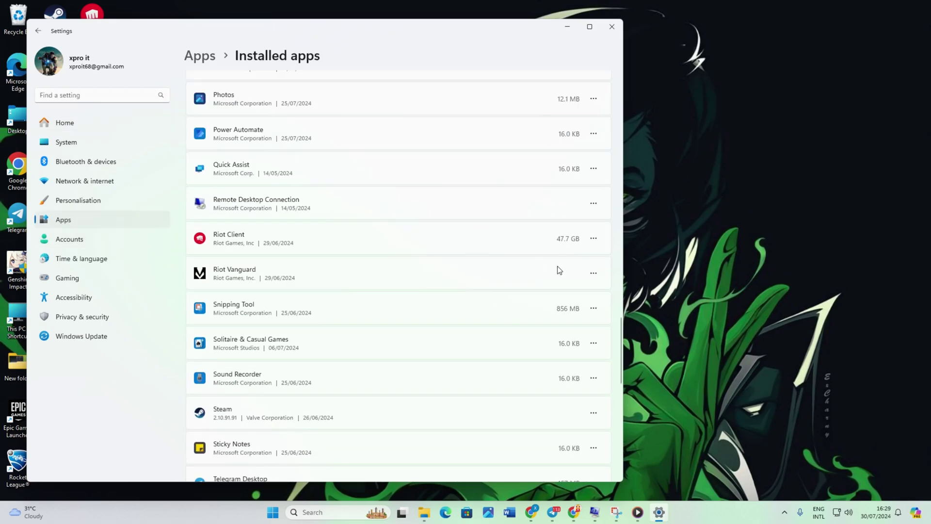
# Step: Uninstall Riot Vanguard and confirm the removal
pyautogui.click(594, 274)
pyautogui.click(529, 309)
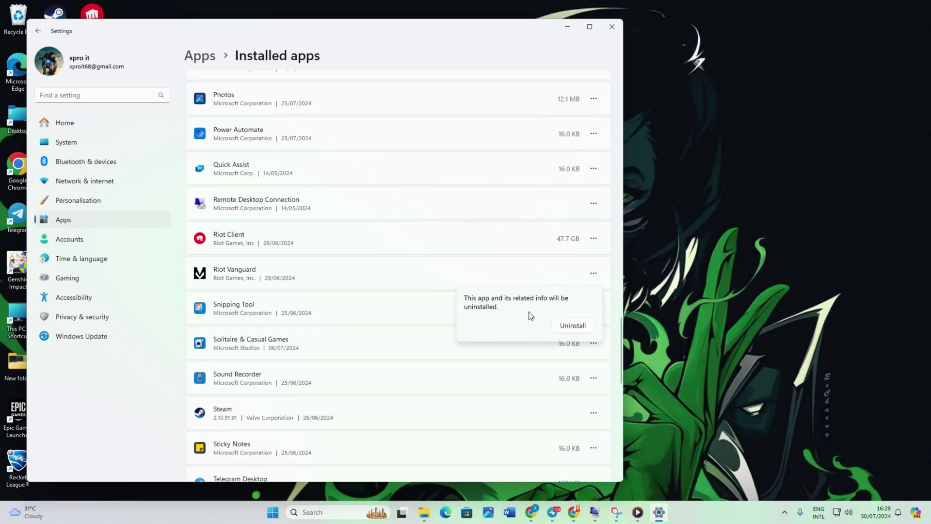
pyautogui.click(565, 327)
pyautogui.click(612, 27)
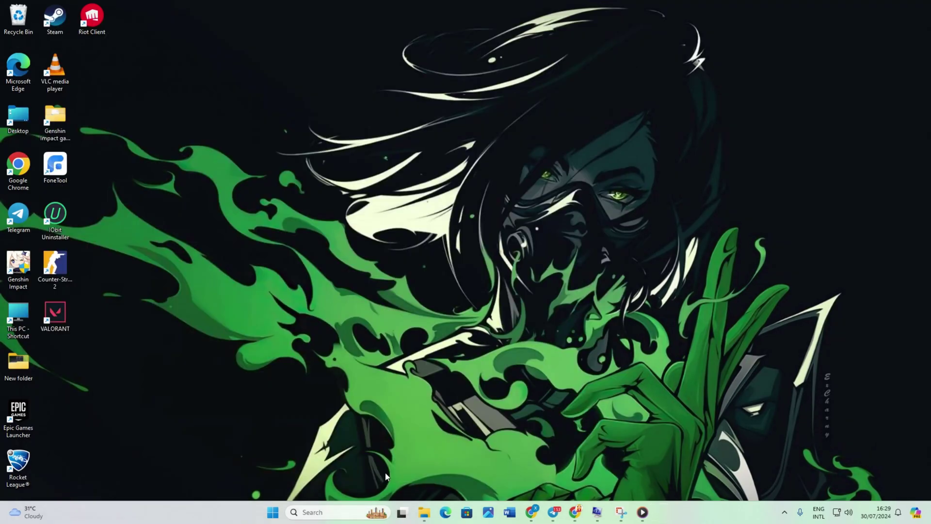
pyautogui.press('super')
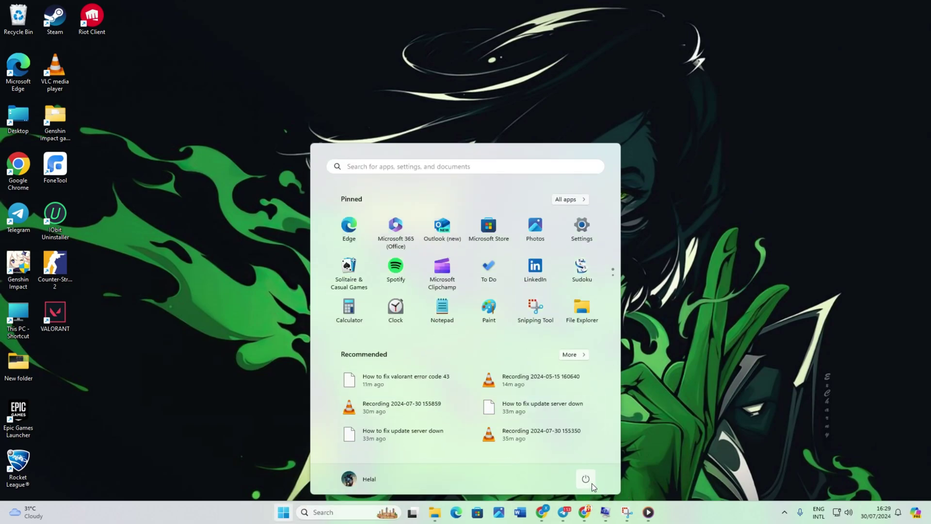
pyautogui.click(586, 479)
pyautogui.click(685, 424)
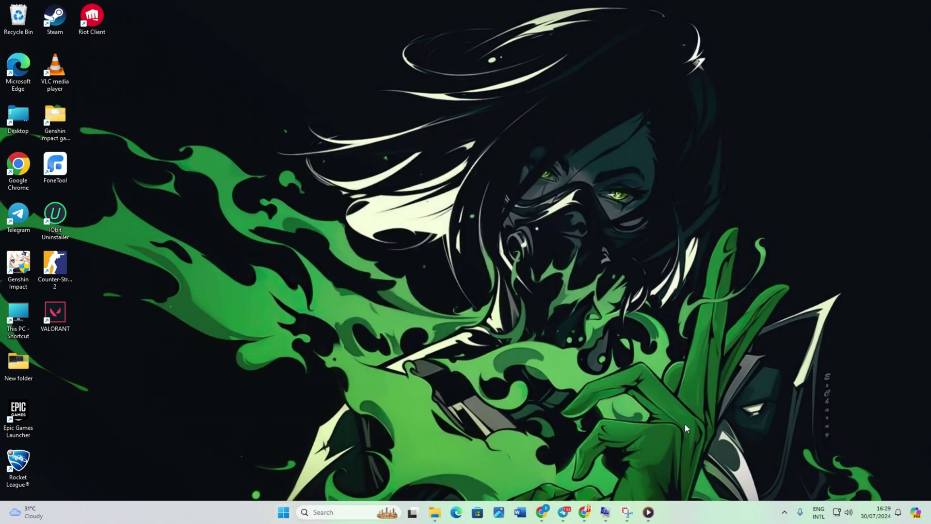